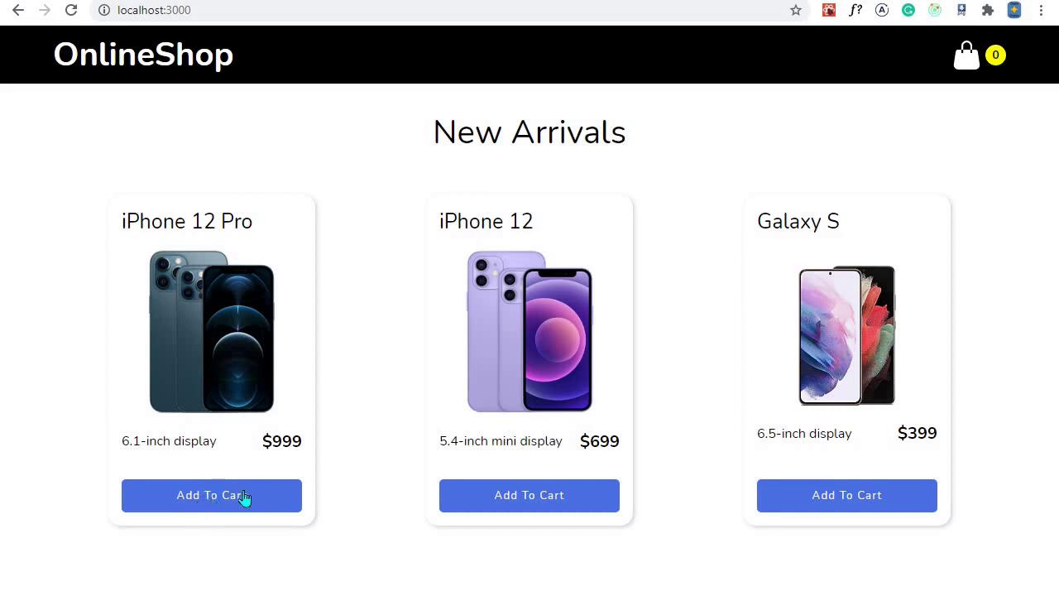
Add the iPhone 12 Pro to the cart, raise it to quantity 3 ($2997), and return home
click(200, 505)
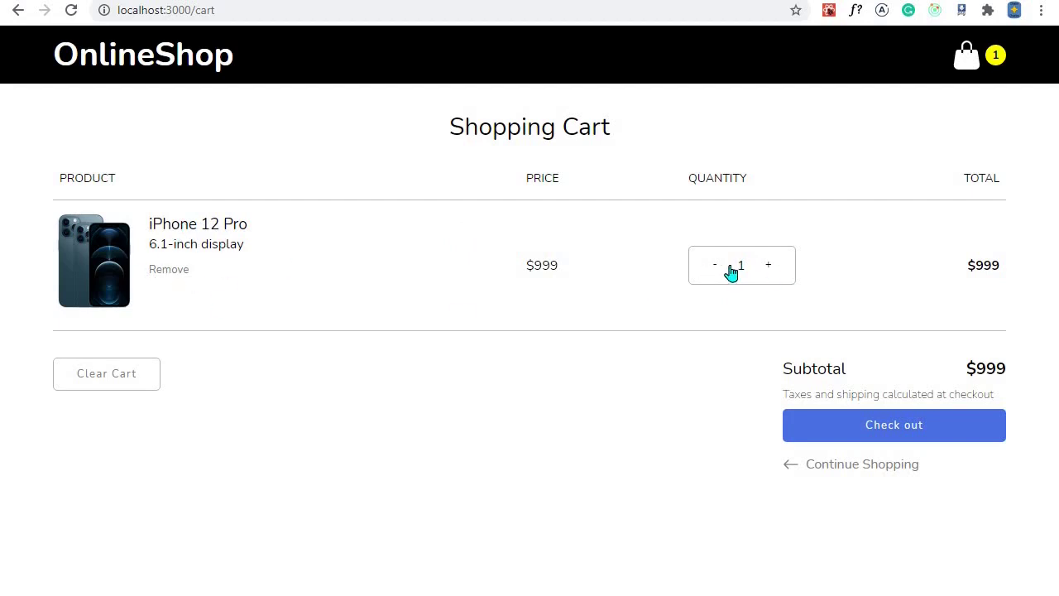
click(771, 266)
click(772, 267)
click(173, 54)
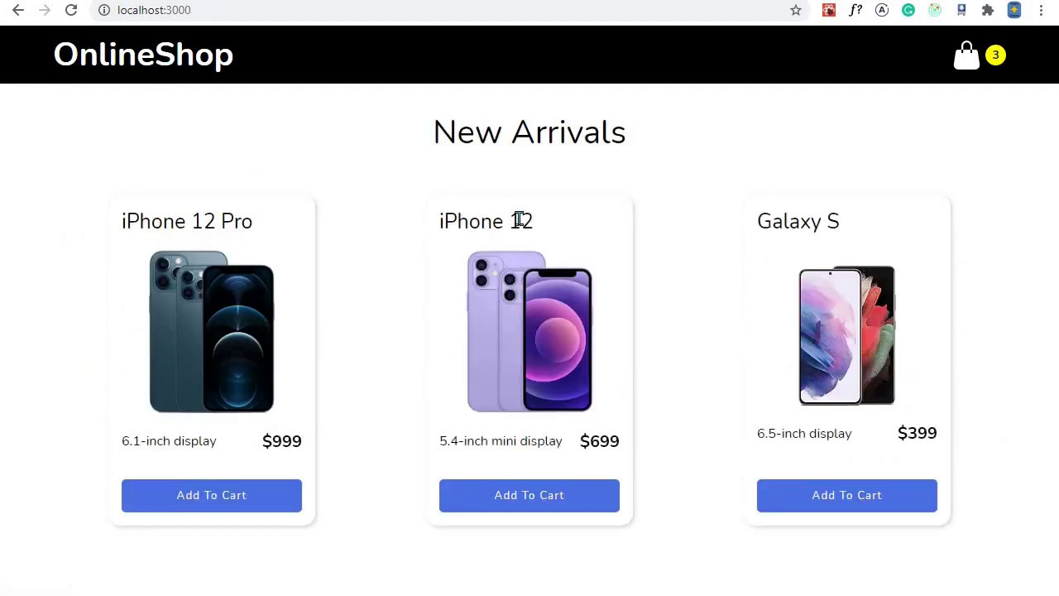
Add Galaxy S, step its quantity up then down to remove it, and remove iPhone 12 Pro
click(846, 501)
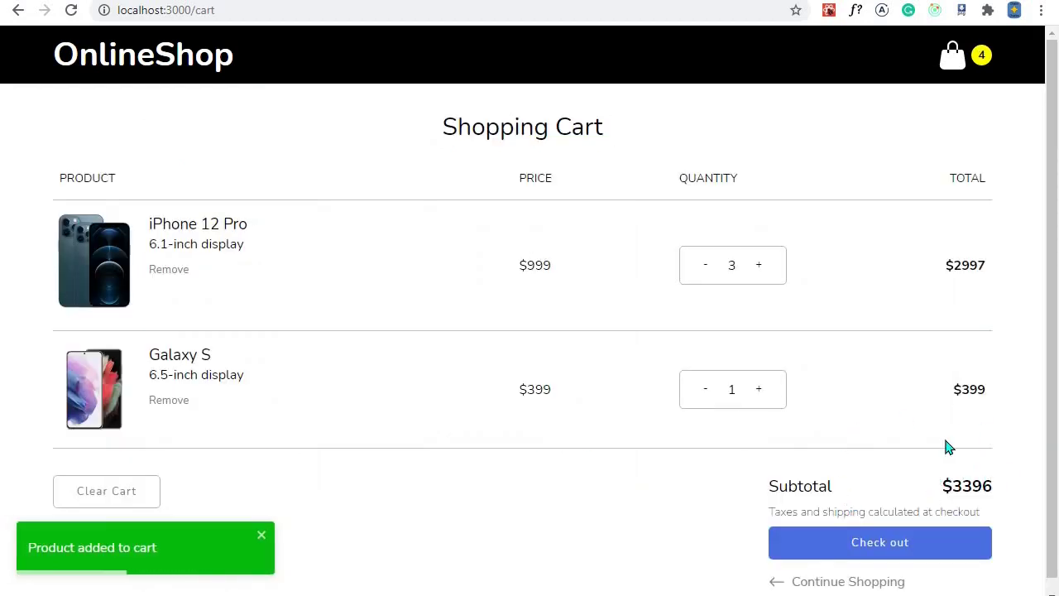
click(758, 390)
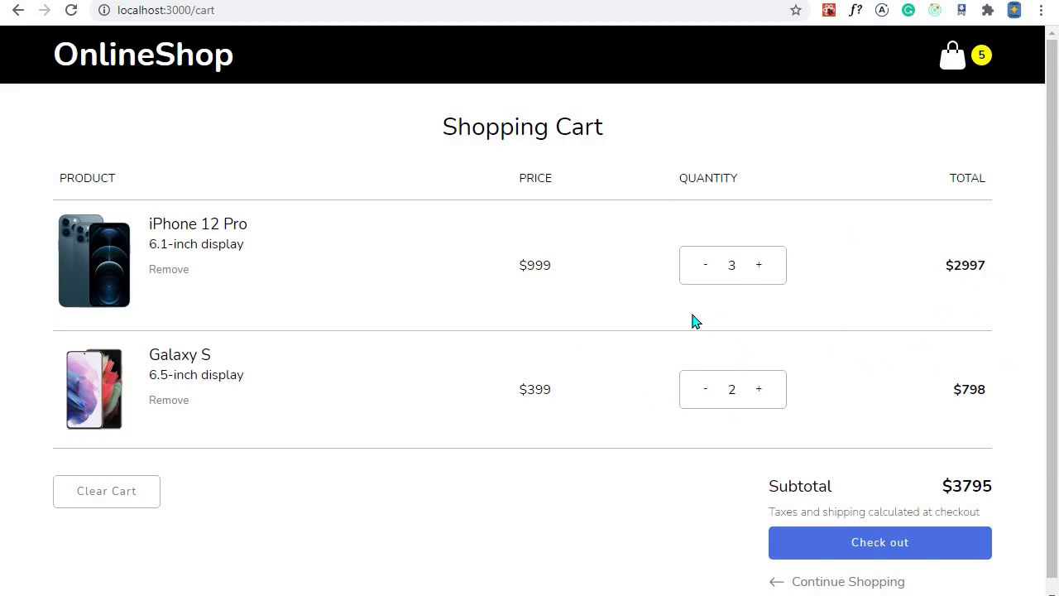
click(699, 392)
click(699, 393)
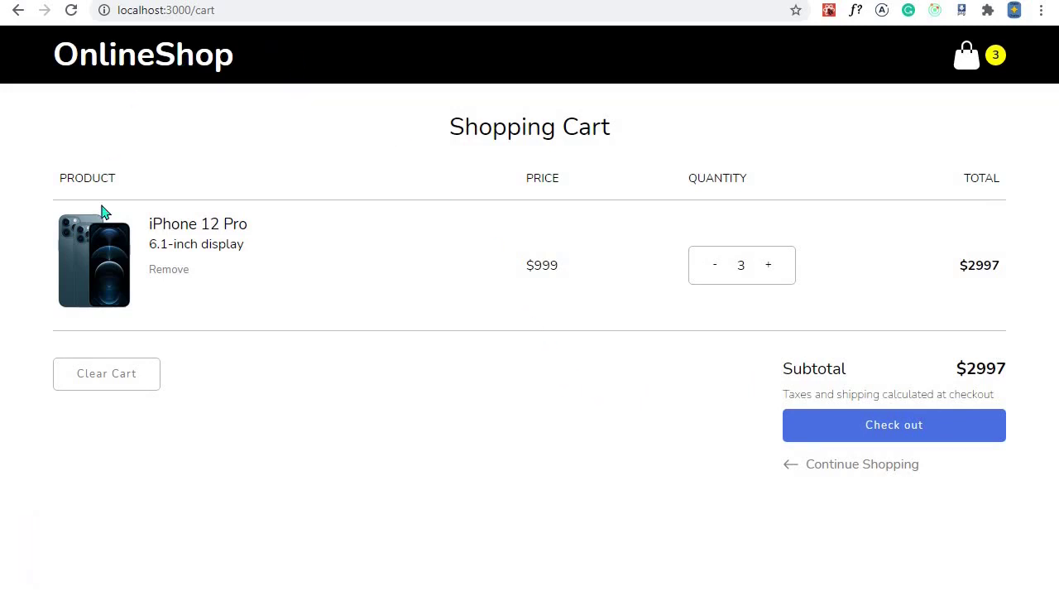
click(168, 271)
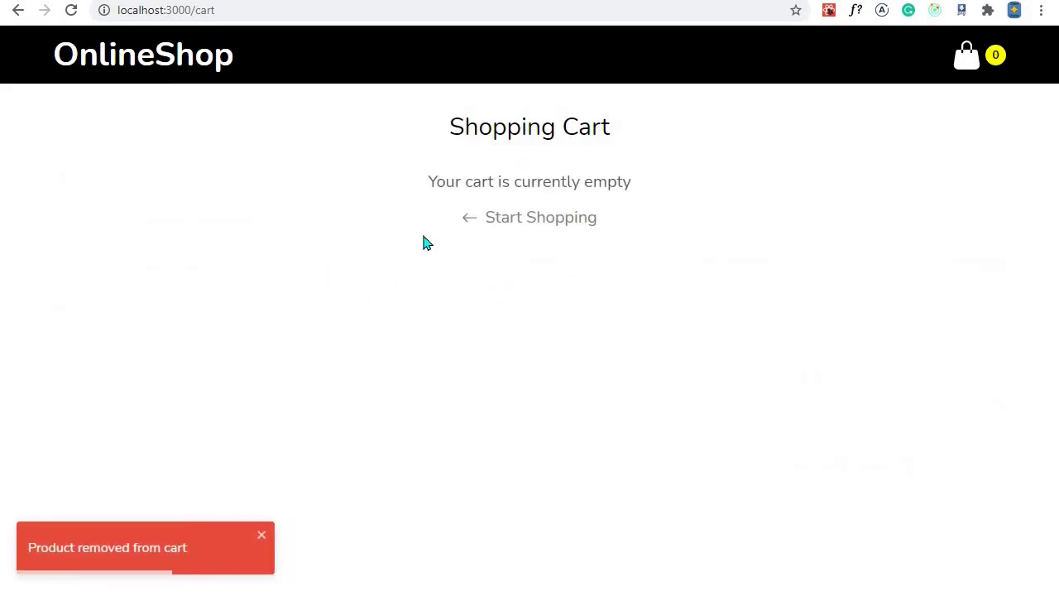
click(515, 222)
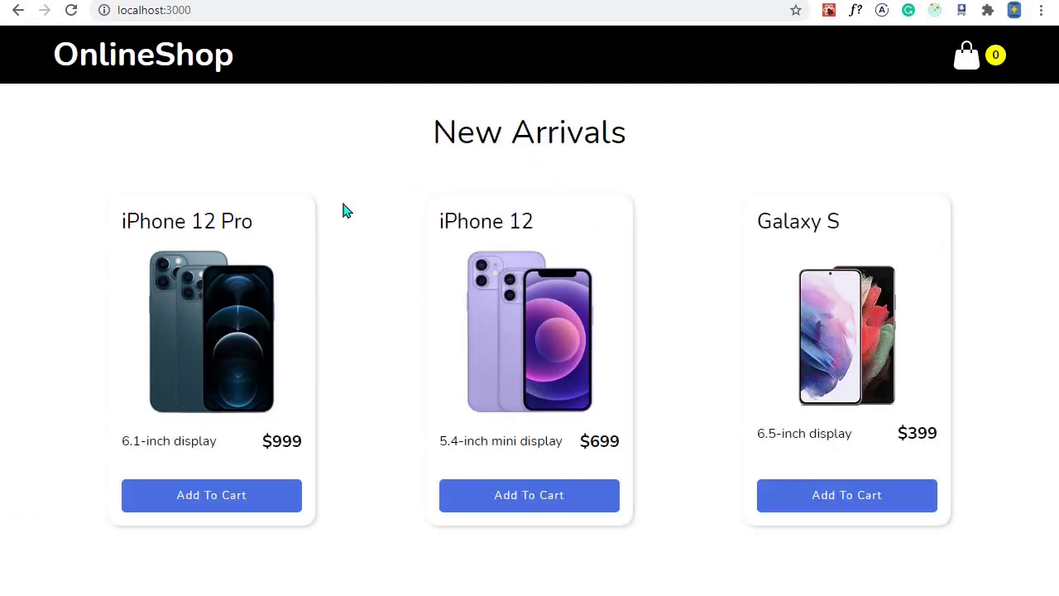
Add iPhone 12 Pro, iPhone 12 and Galaxy S, raising Galaxy S to 2 for a $2496 subtotal
click(194, 504)
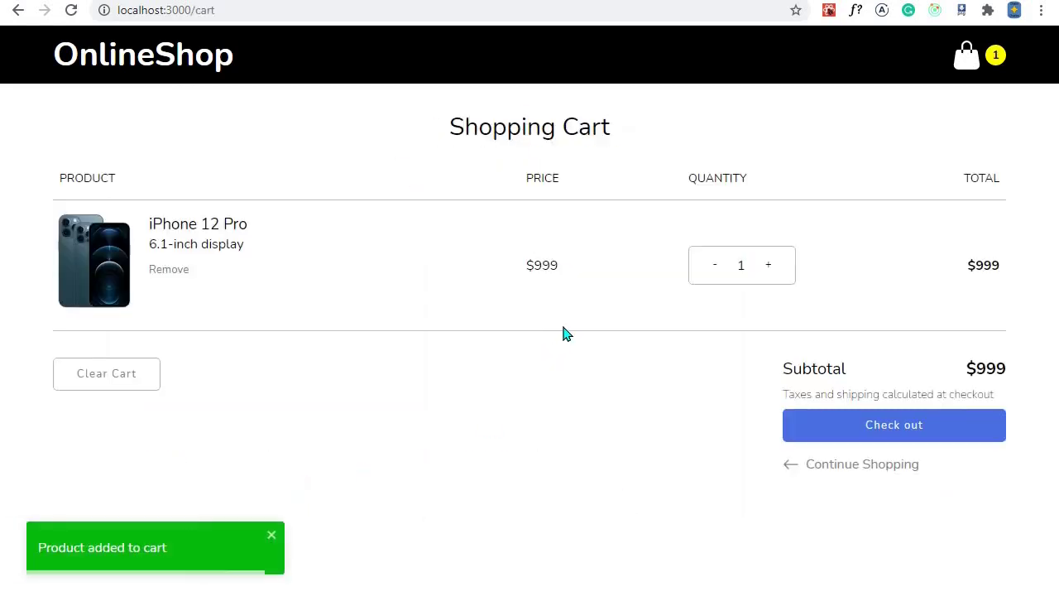
click(858, 463)
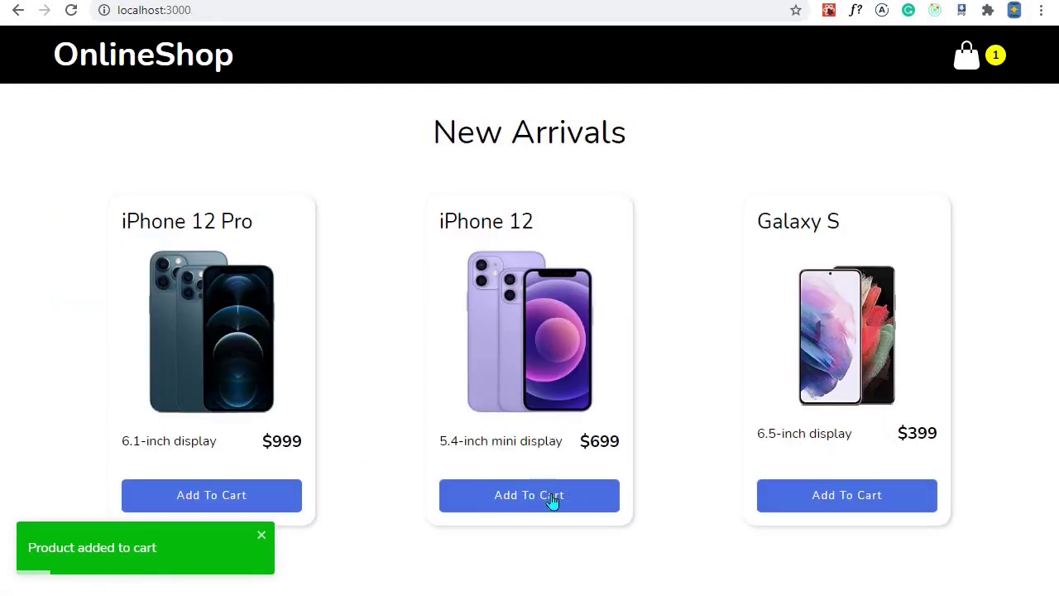
click(553, 502)
scroll(790, 476, down, 1)
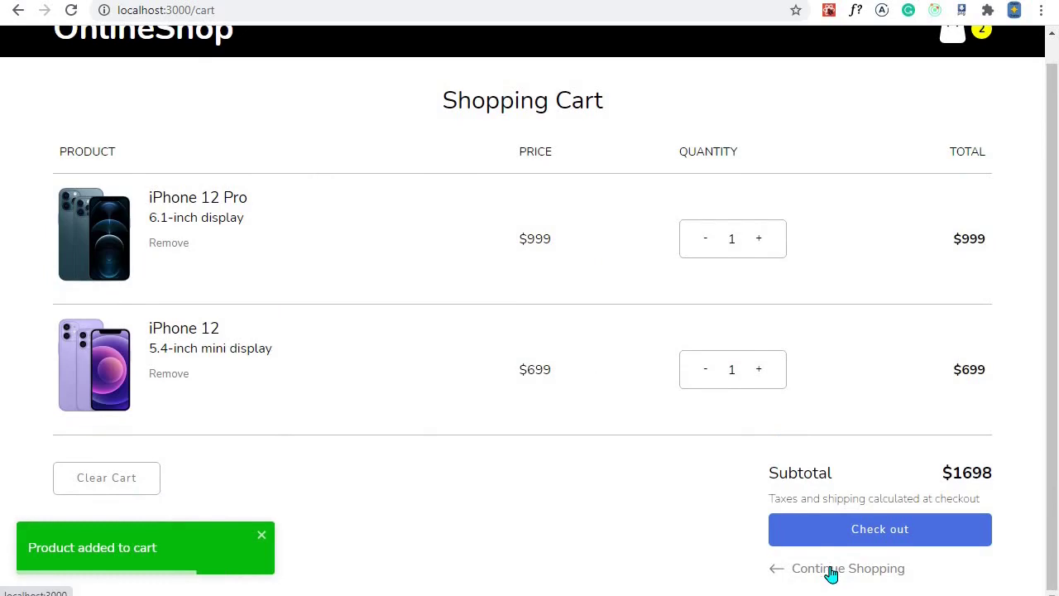
click(831, 571)
click(823, 496)
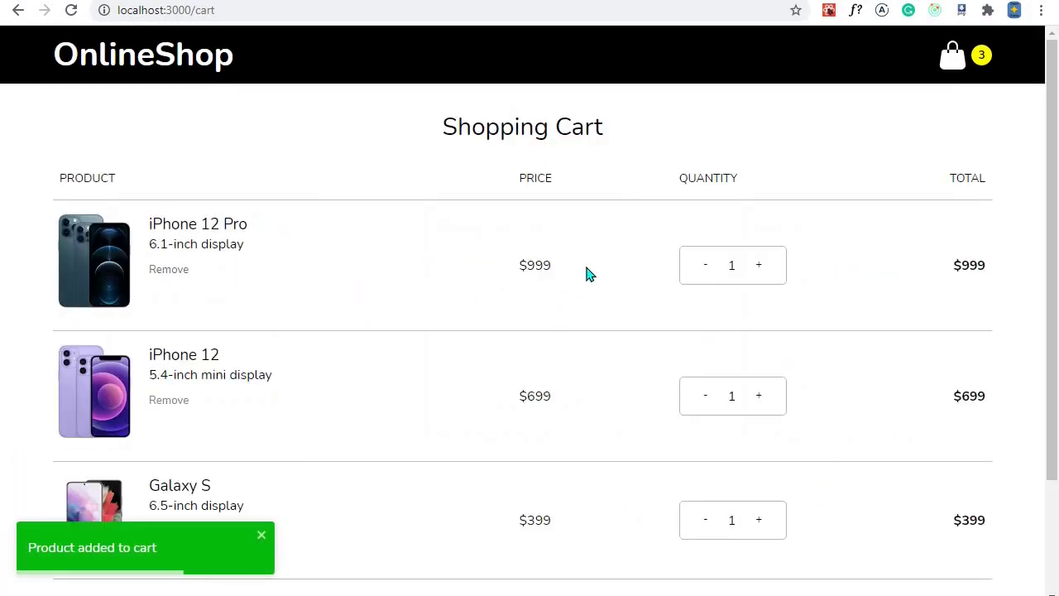
scroll(587, 277, down, 1)
scroll(587, 284, down, 1)
click(758, 375)
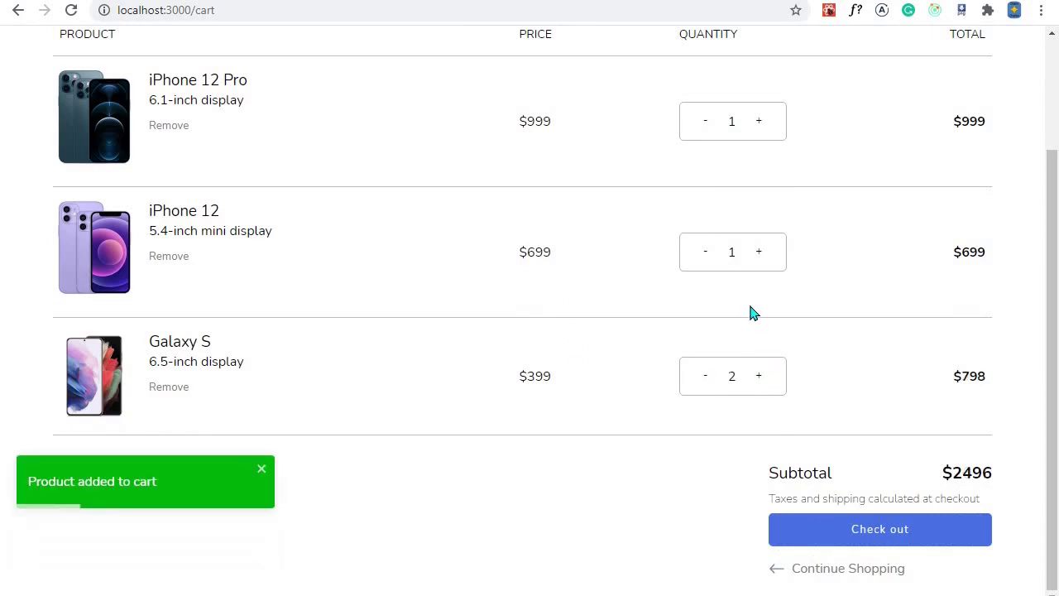
scroll(652, 360, up, 2)
scroll(641, 373, down, 2)
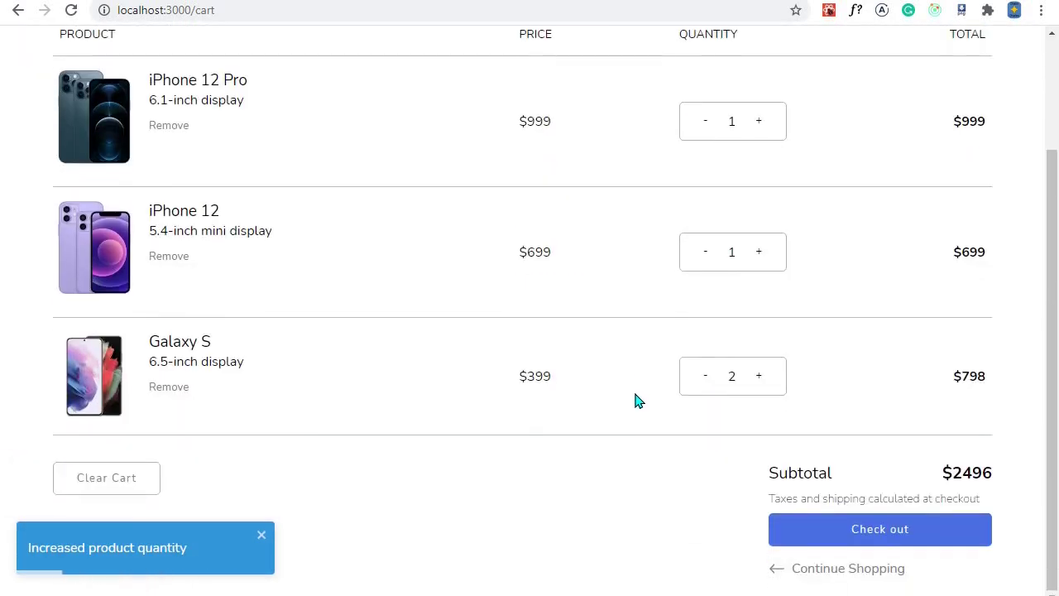
scroll(637, 401, up, 2)
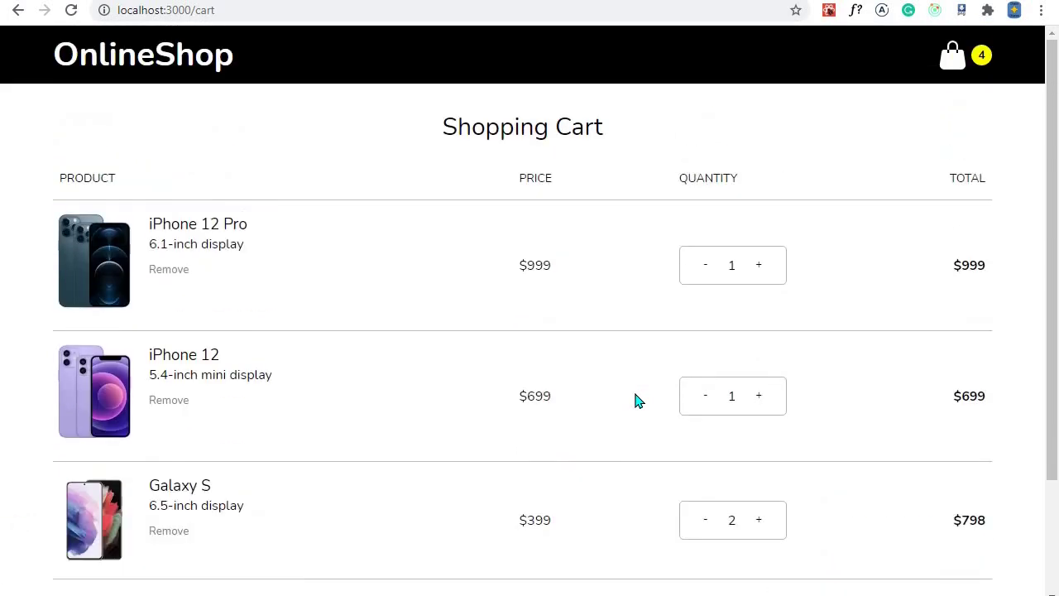
Reload the cart to confirm its contents persist, then clear the cart and return to New Arrivals
click(79, 13)
scroll(419, 401, down, 2)
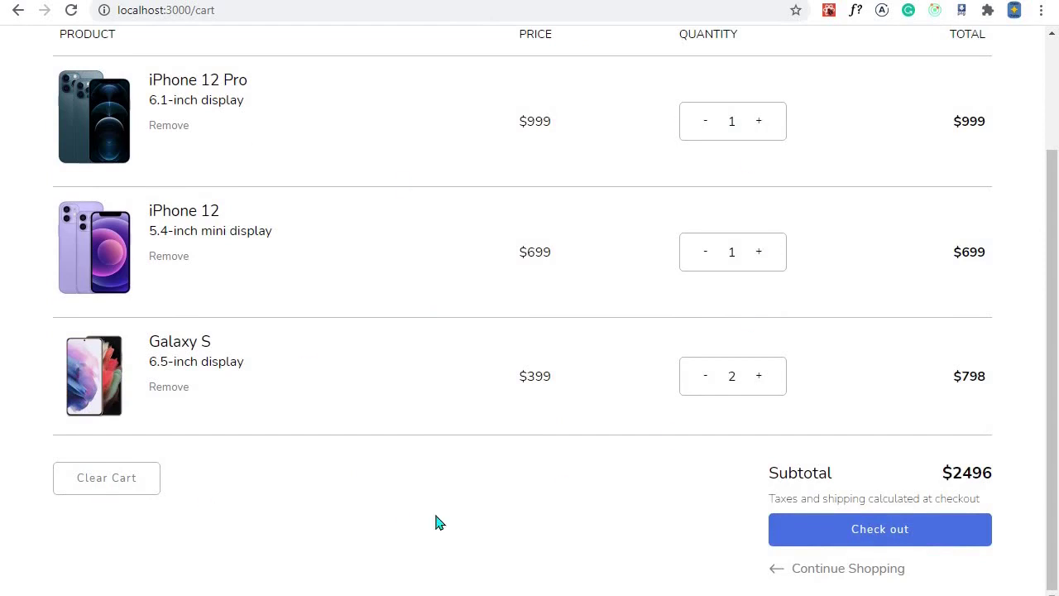
click(120, 487)
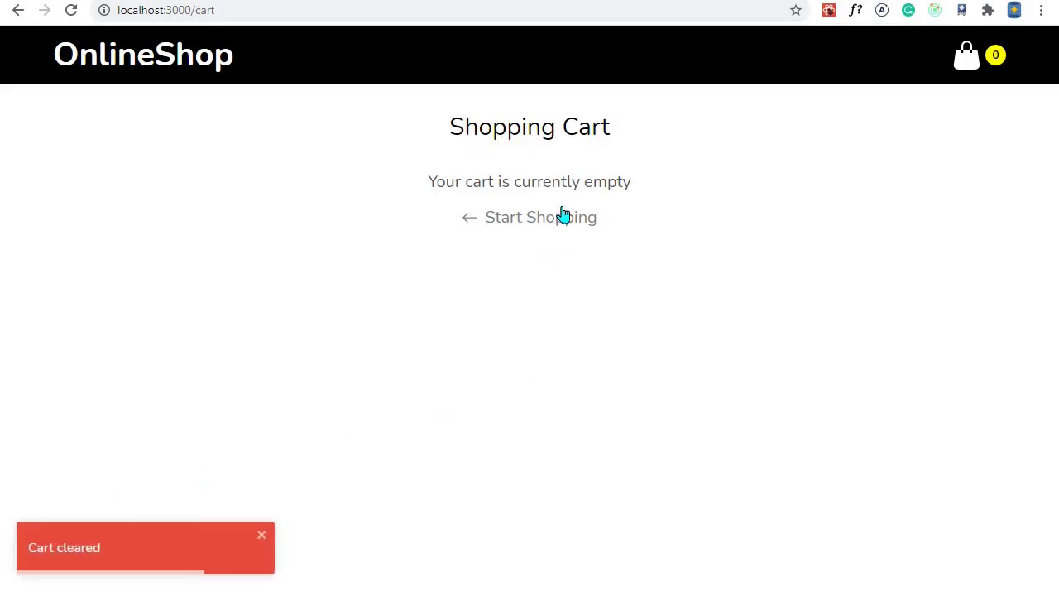
click(518, 218)
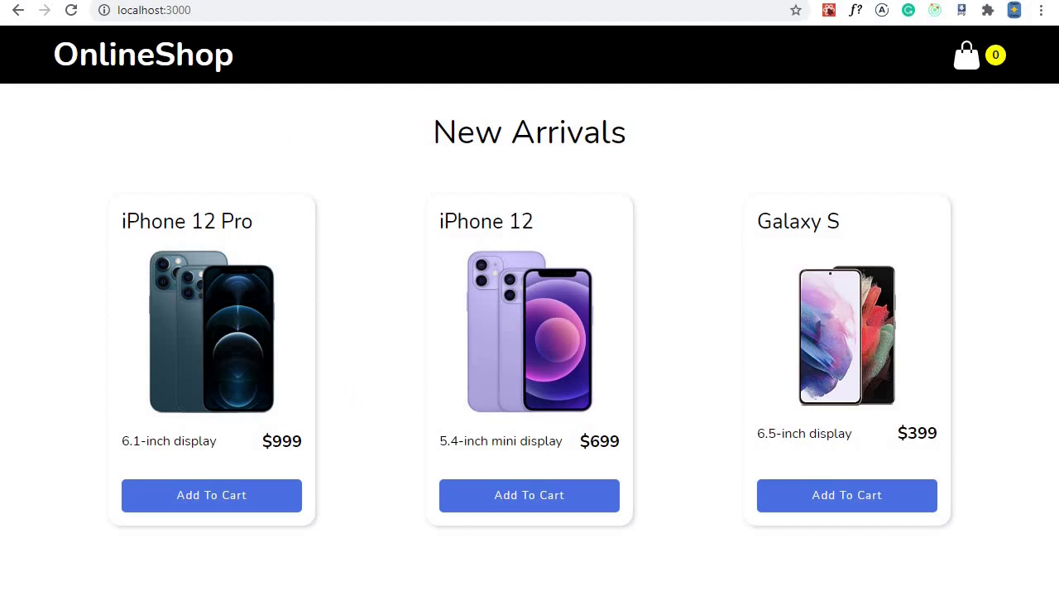
key(ctrl+Tab)
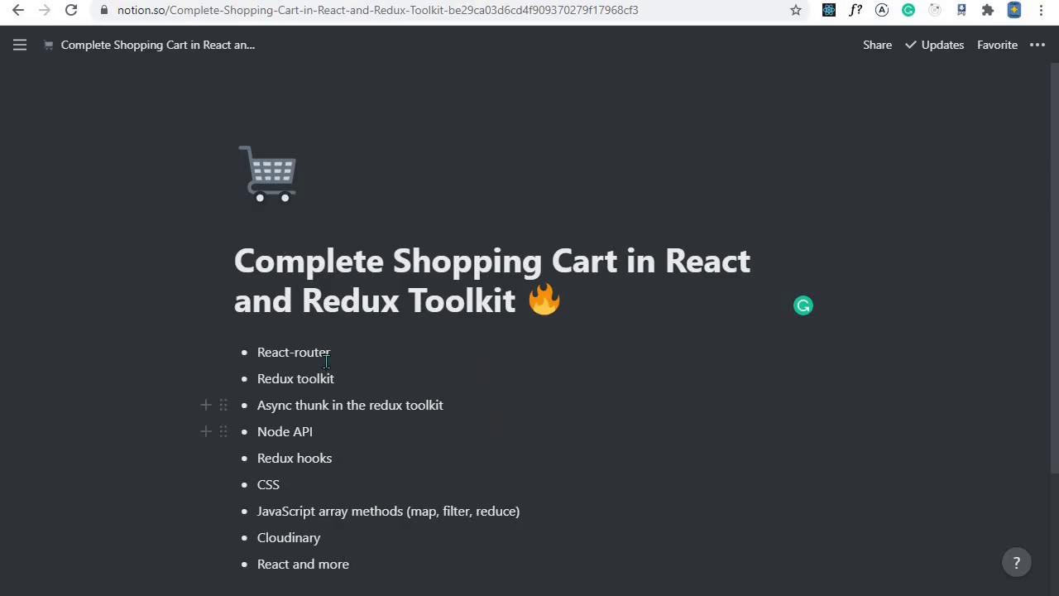
drag(253, 352, 351, 365)
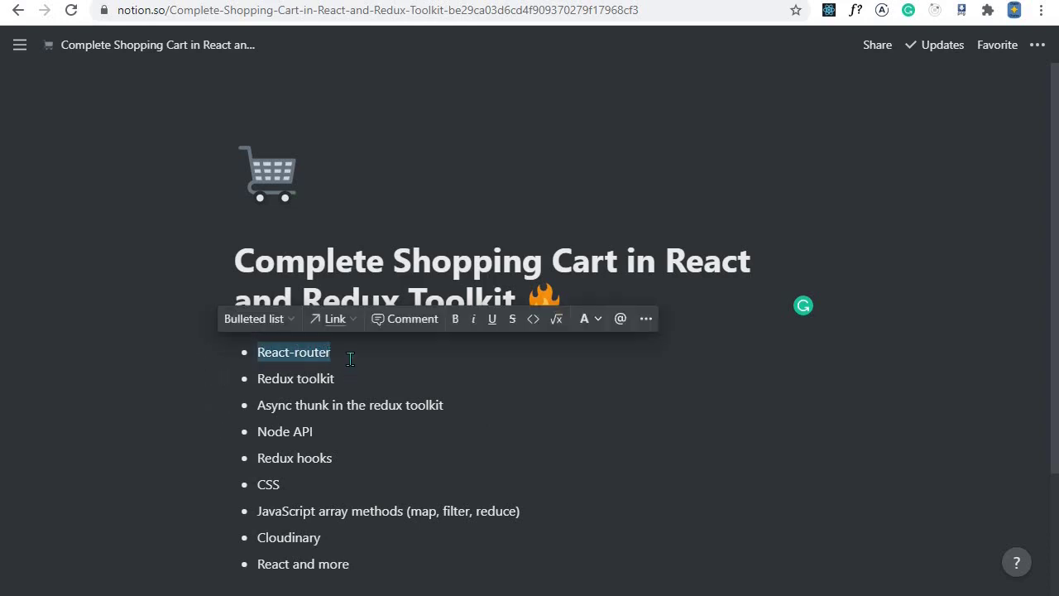
click(351, 364)
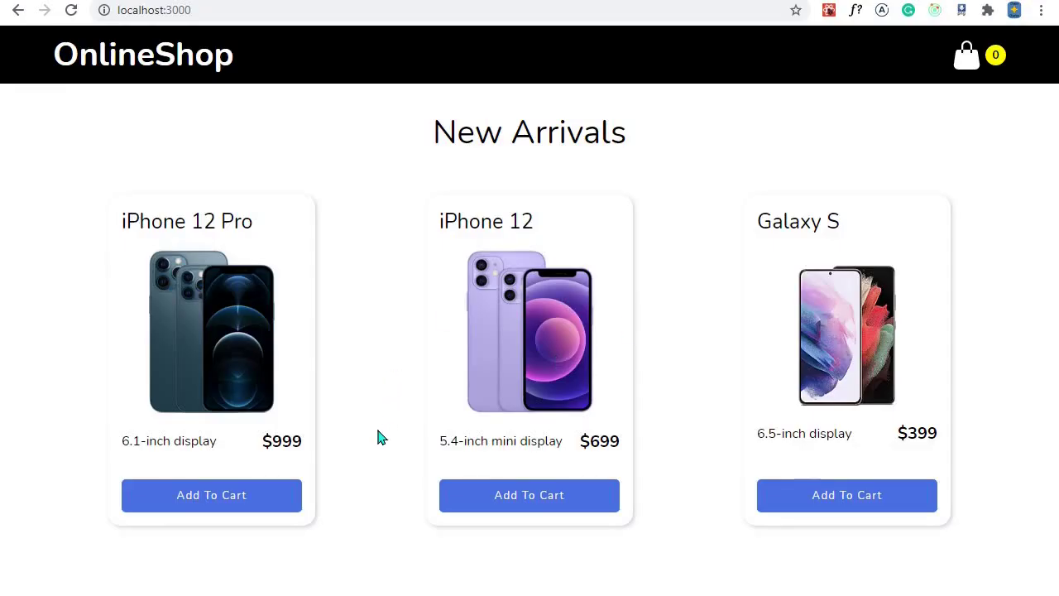
Check the cart is empty, then add one iPhone 12 and go back to New Arrivals
click(964, 58)
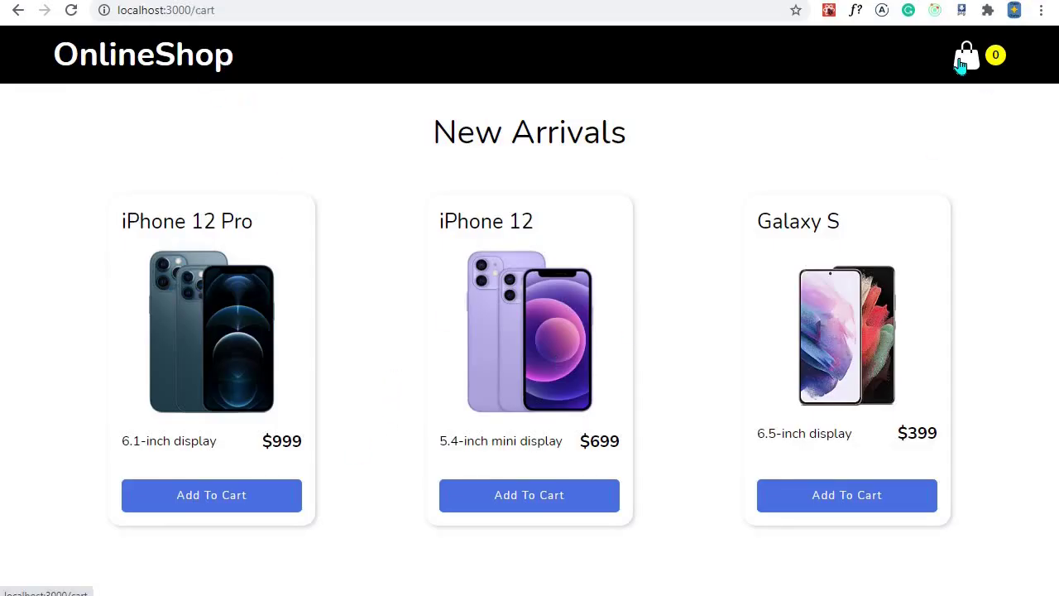
click(537, 221)
click(501, 501)
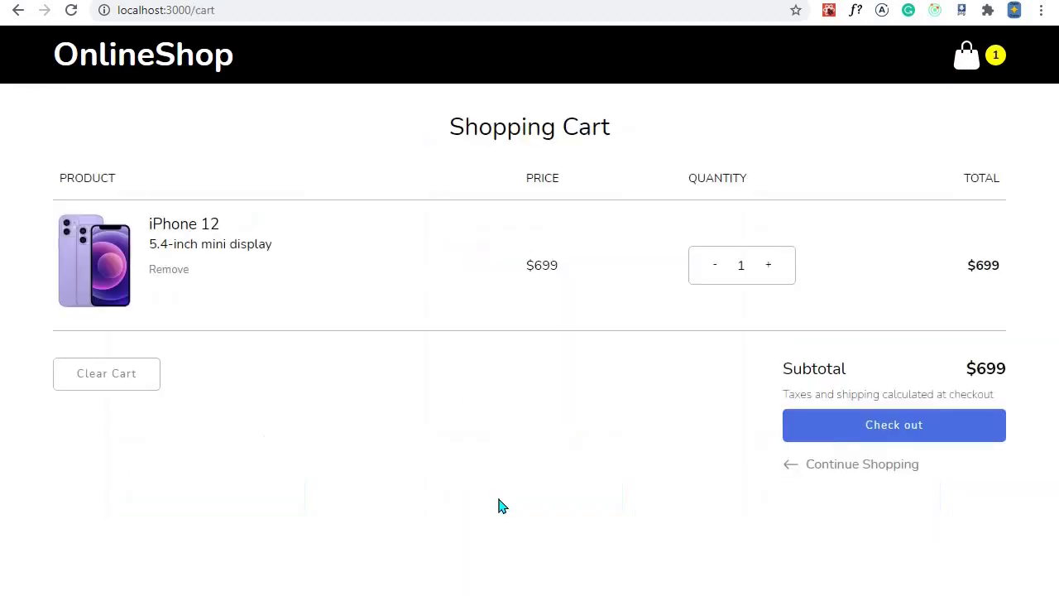
click(902, 466)
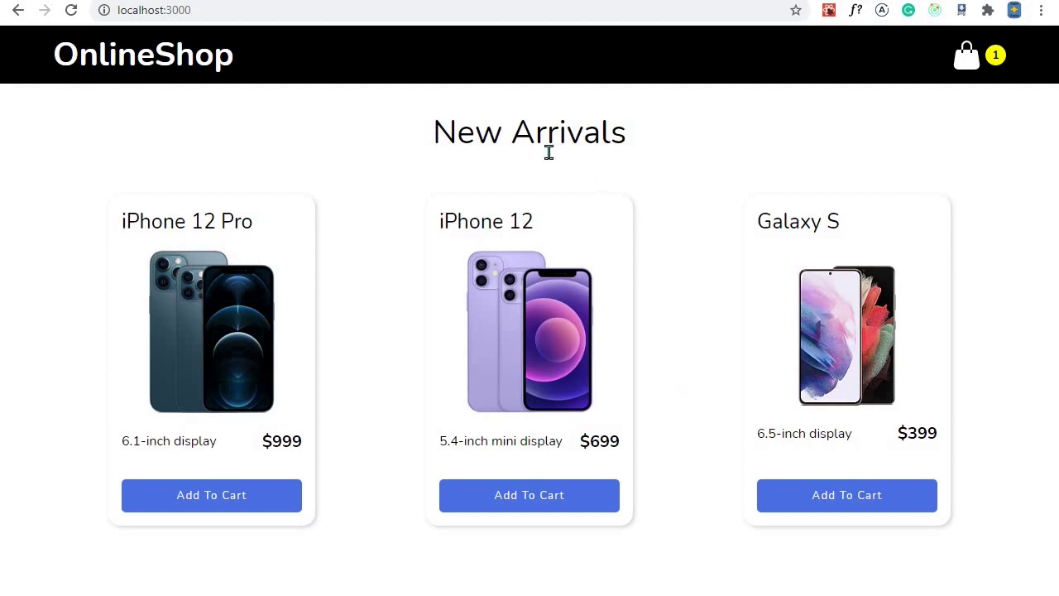
Append /hjjk to the address to show the 404 page, open the cart, then switch to Notion
click(261, 16)
click(261, 17)
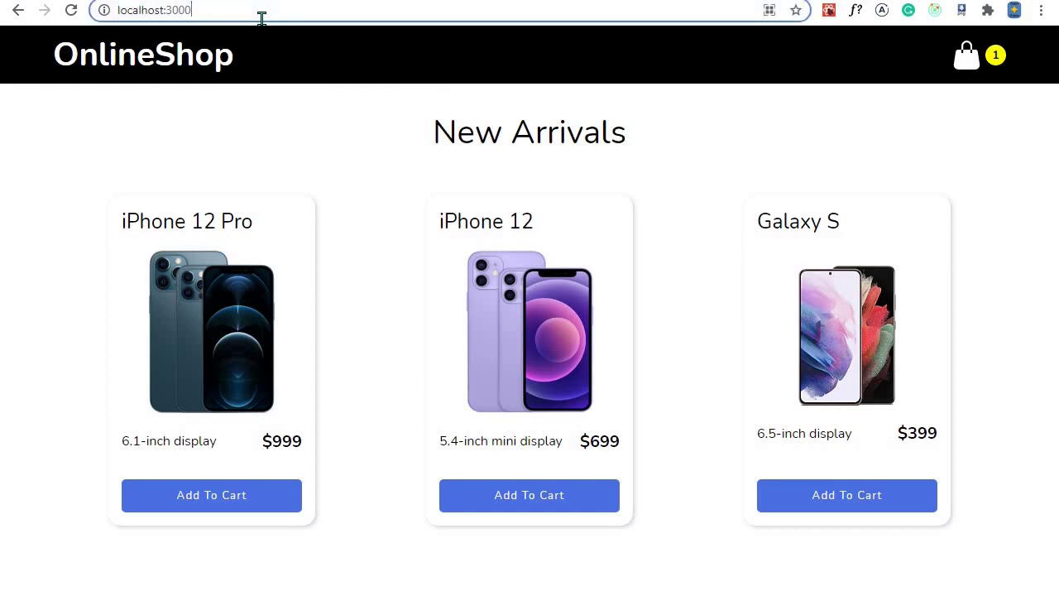
text(/hjjk)
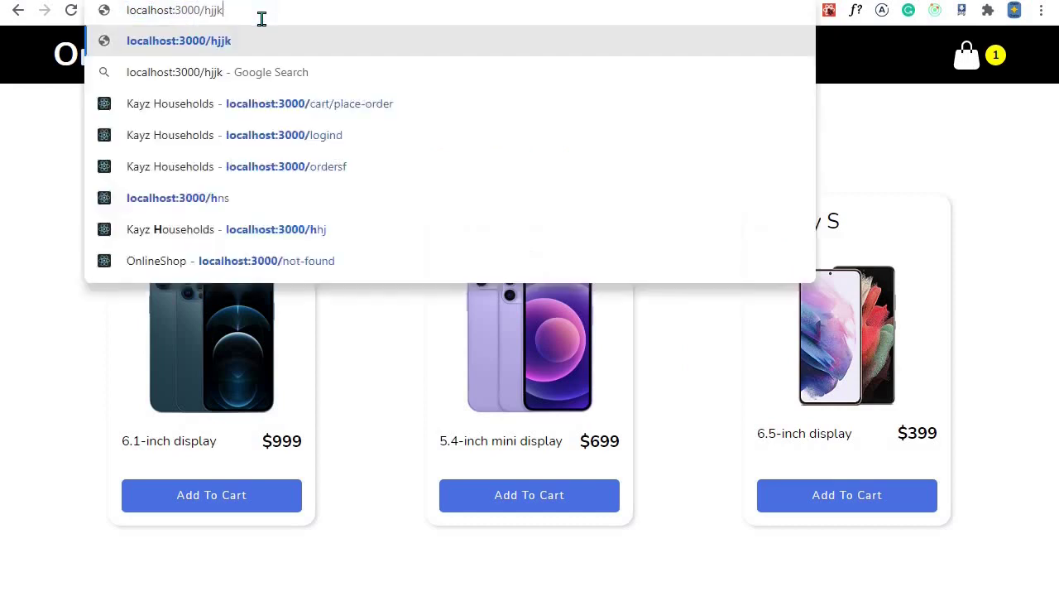
key(Return)
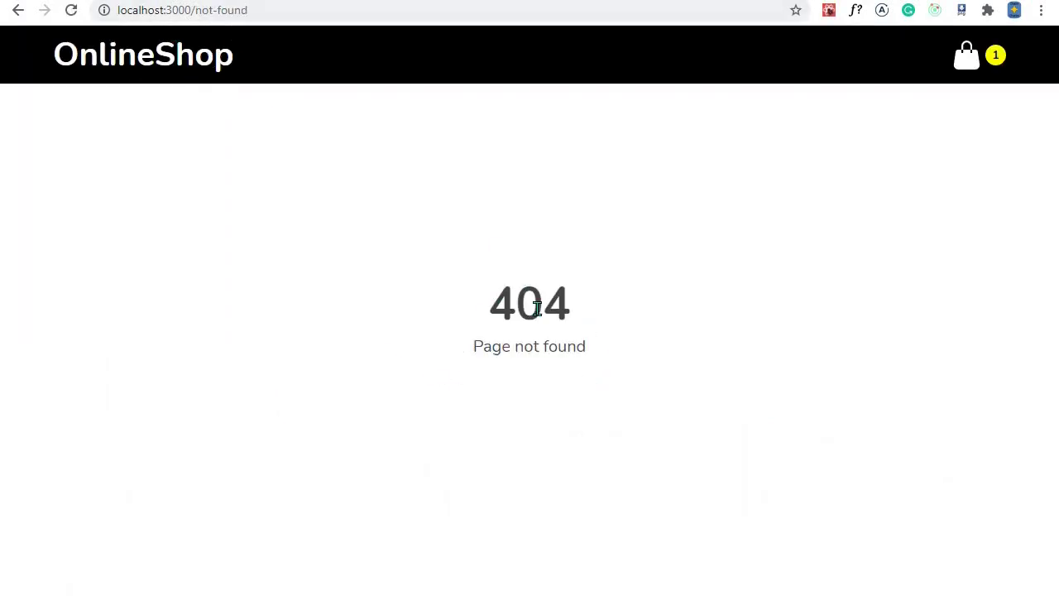
click(969, 65)
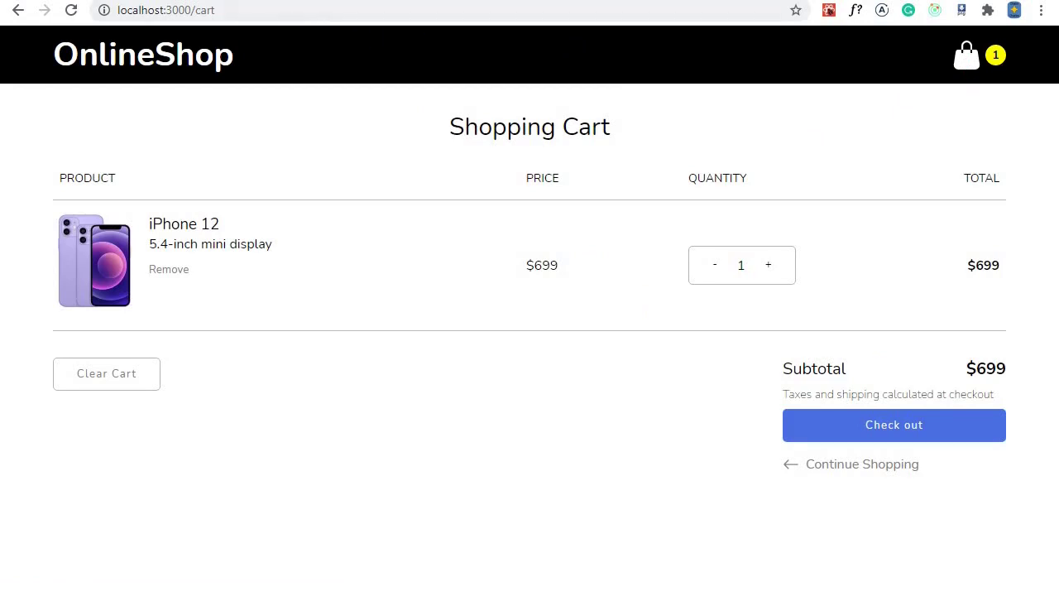
key(alt+Tab)
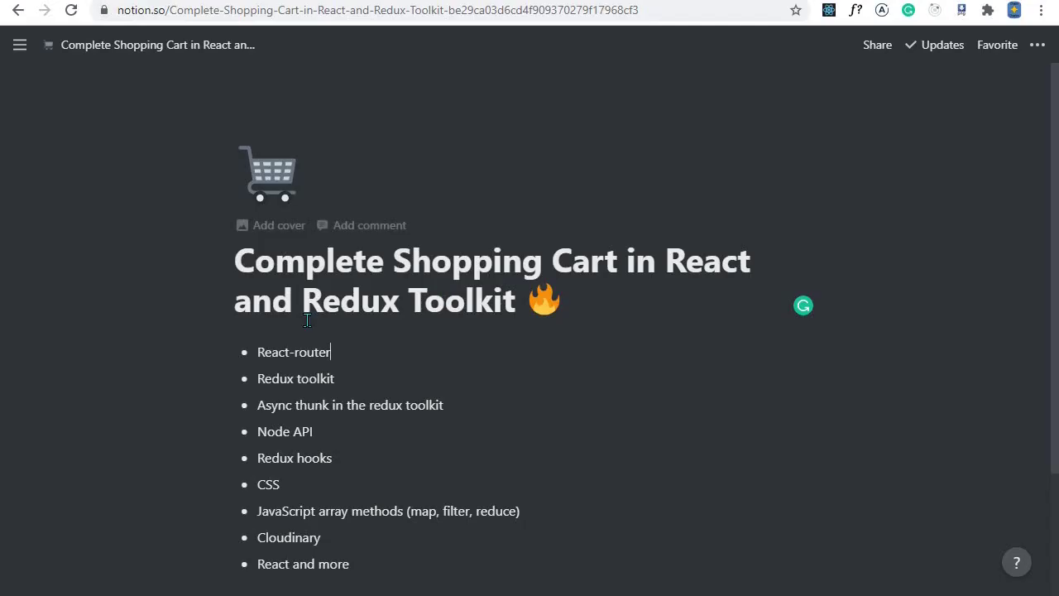
Mark the 'Redux toolkit' topic by placing the cursor at the end of its bullet
click(354, 378)
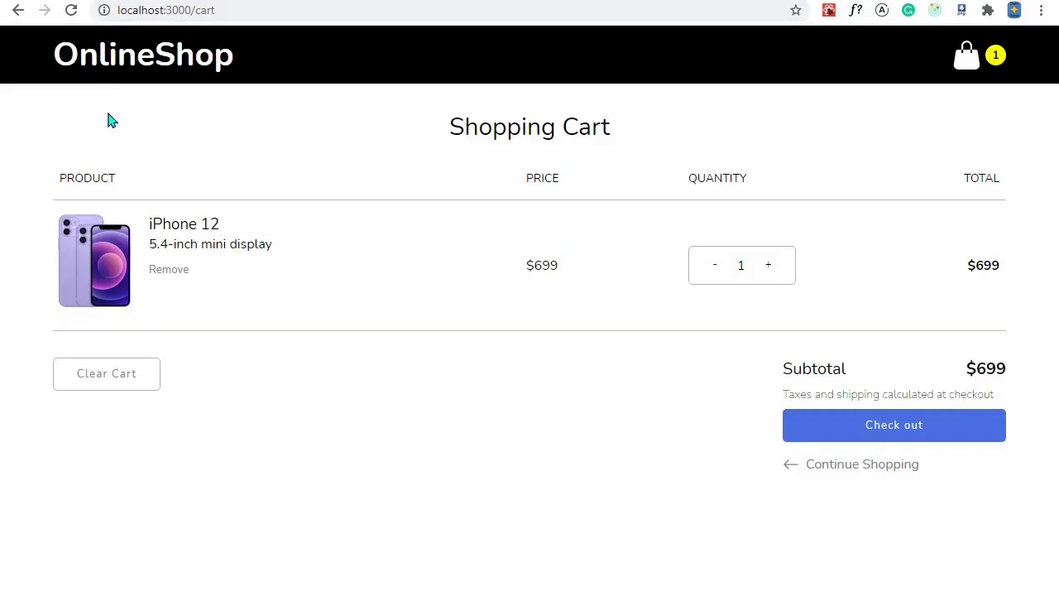
Return from the cart to OnlineShop's New Arrivals home page via the logo
click(112, 72)
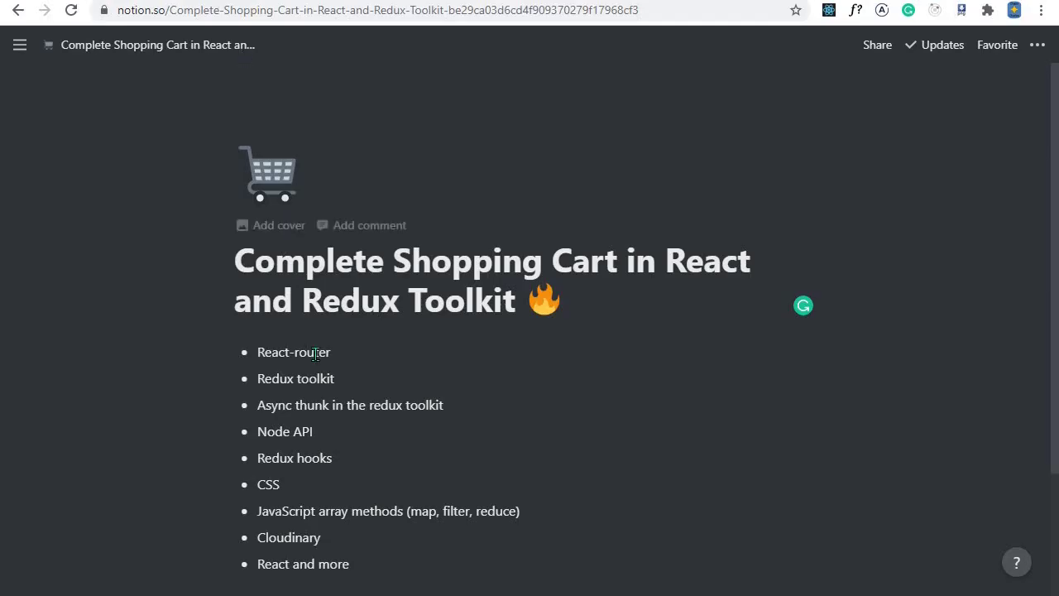
Highlight 'Async thunk' in the Notion topic list, then point out 'Redux hooks' further down
click(320, 431)
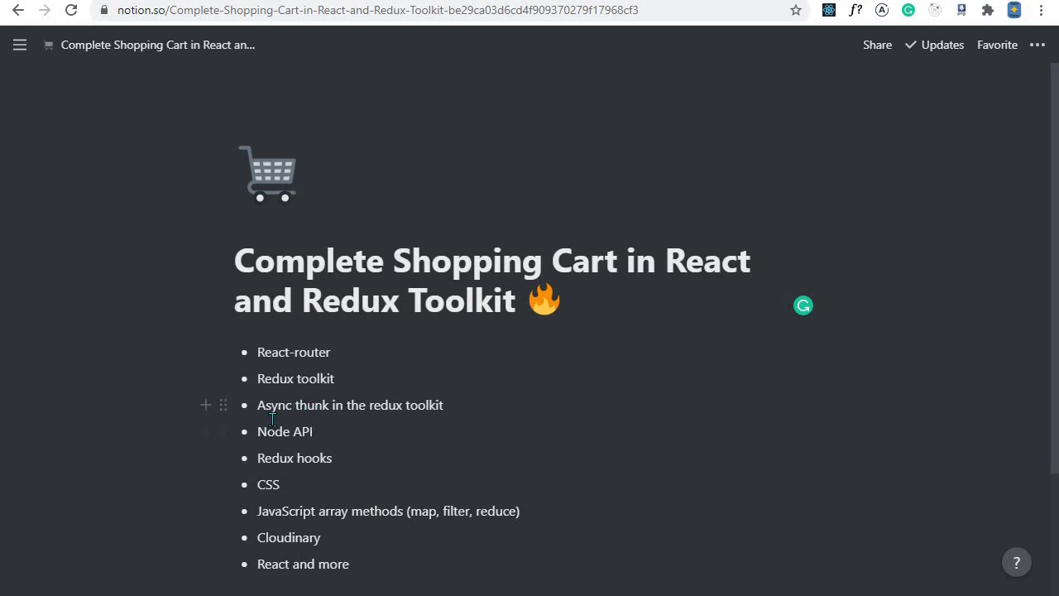
drag(257, 406, 331, 403)
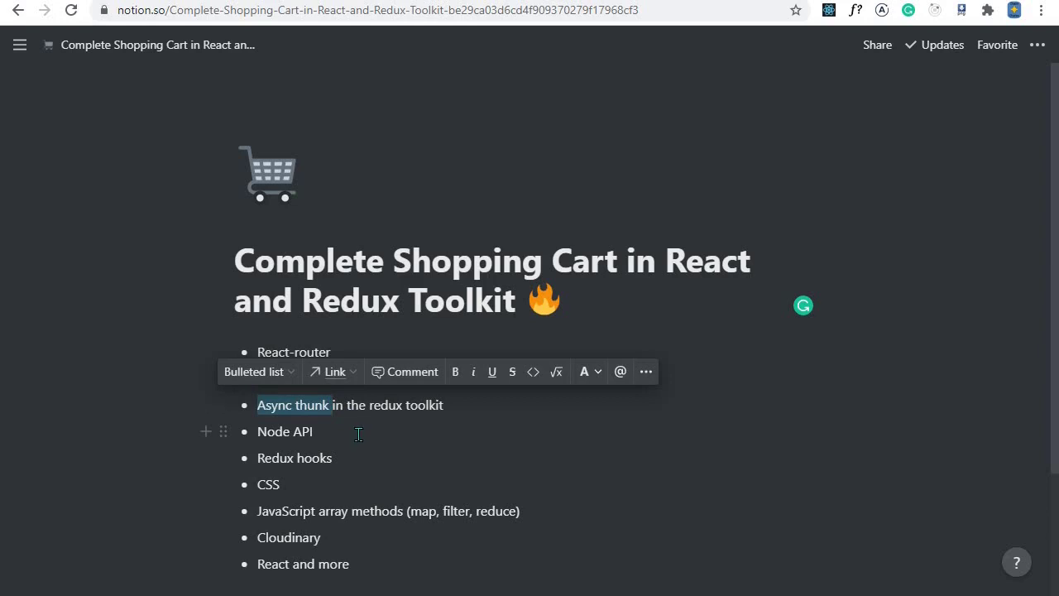
click(445, 409)
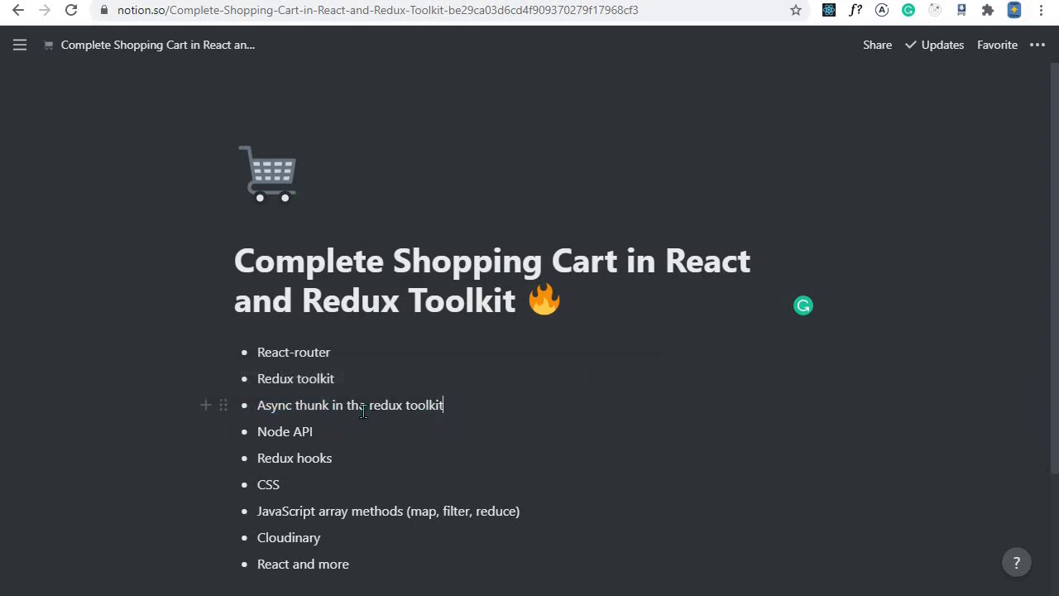
scroll(413, 405, down, 1)
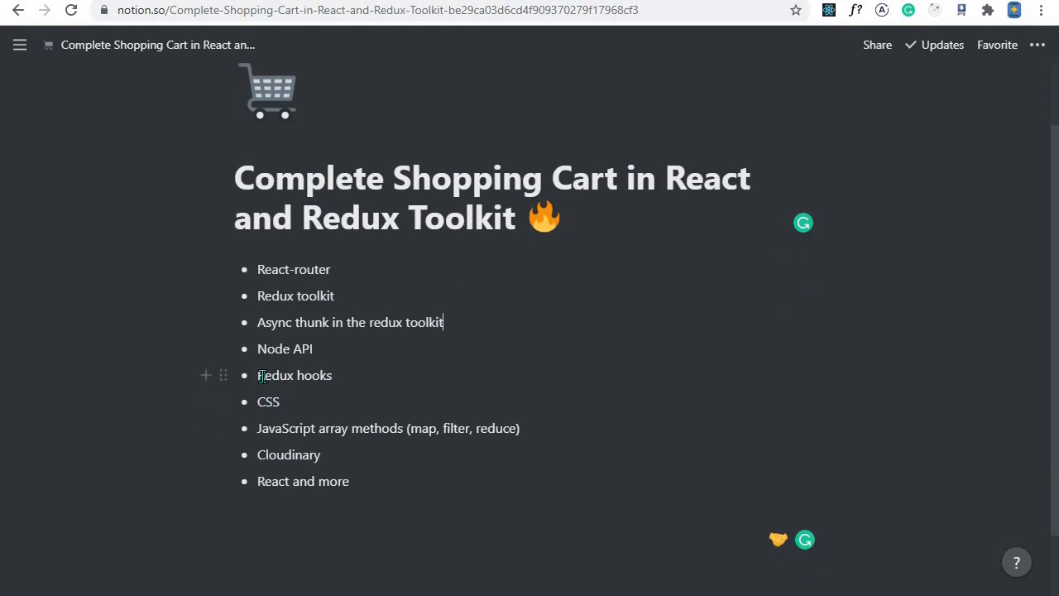
click(333, 376)
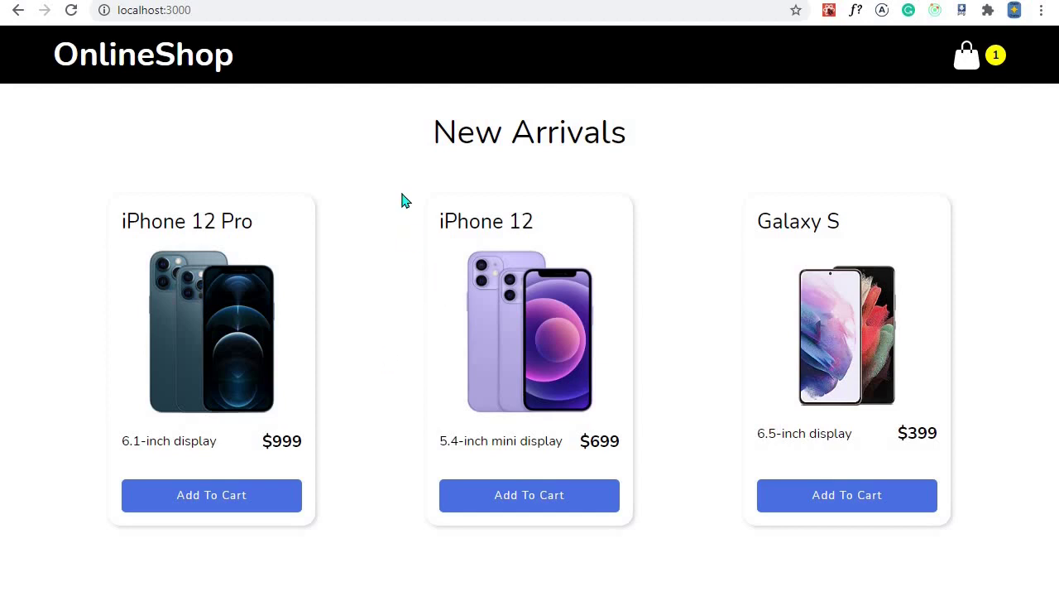
click(965, 65)
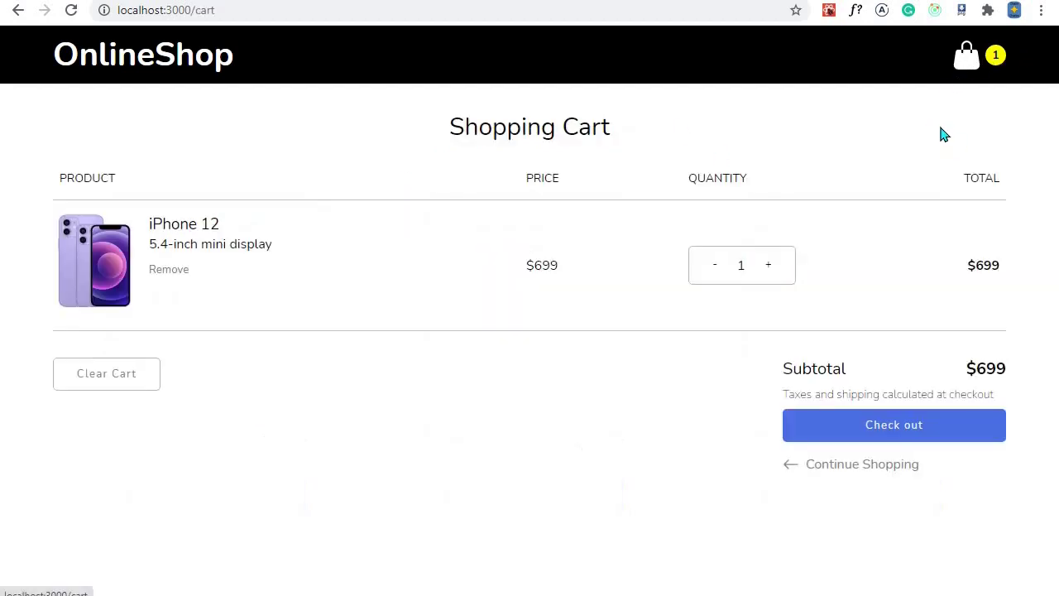
click(177, 65)
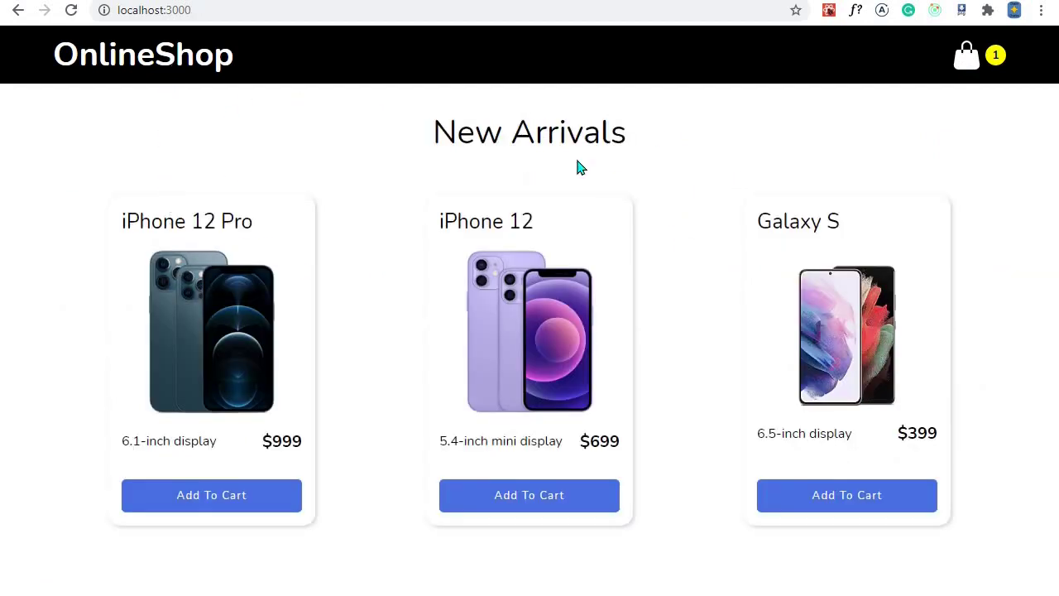
click(963, 58)
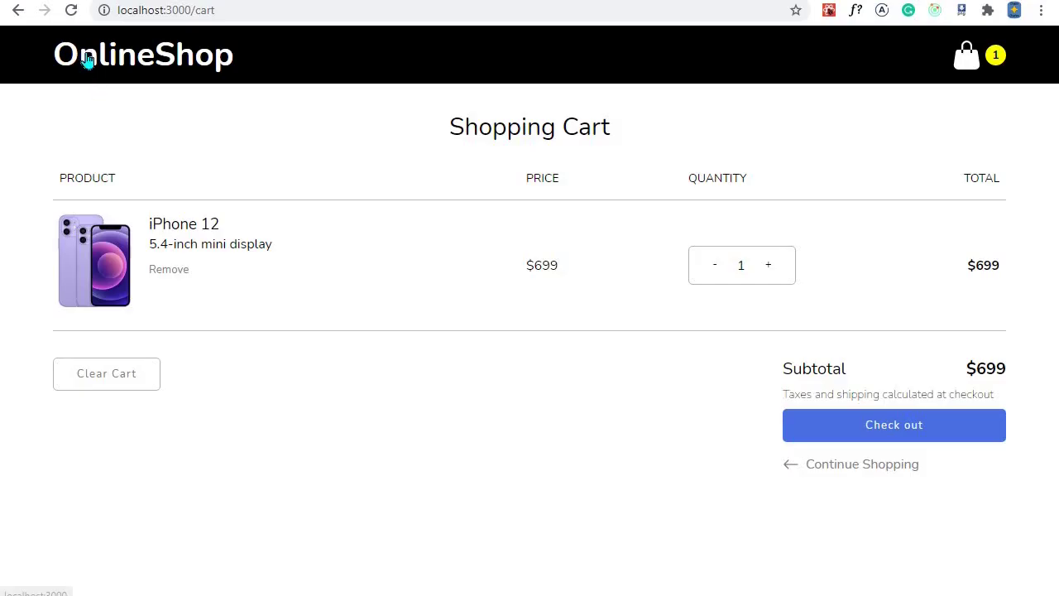
click(90, 57)
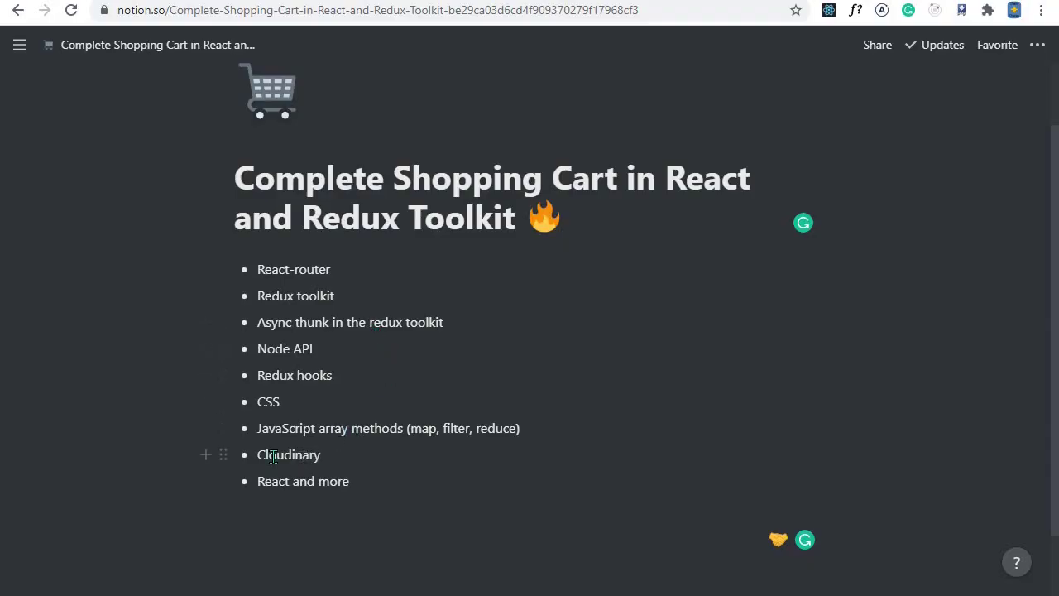
Place the cursor at the ends of the 'Cloudinary' and 'React and more' bullets in Notion
click(273, 457)
click(340, 459)
click(292, 482)
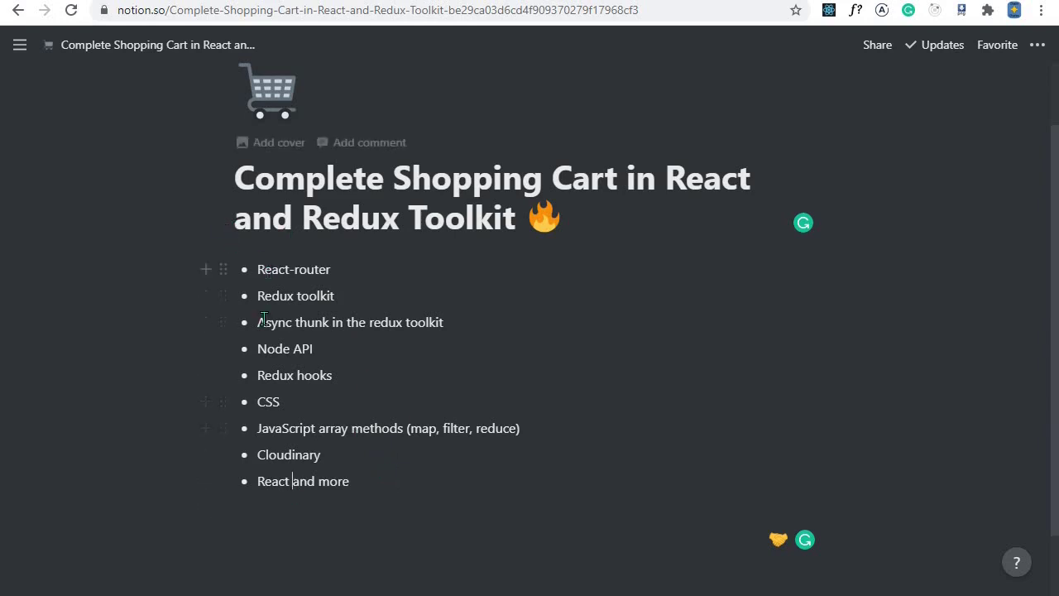
click(376, 480)
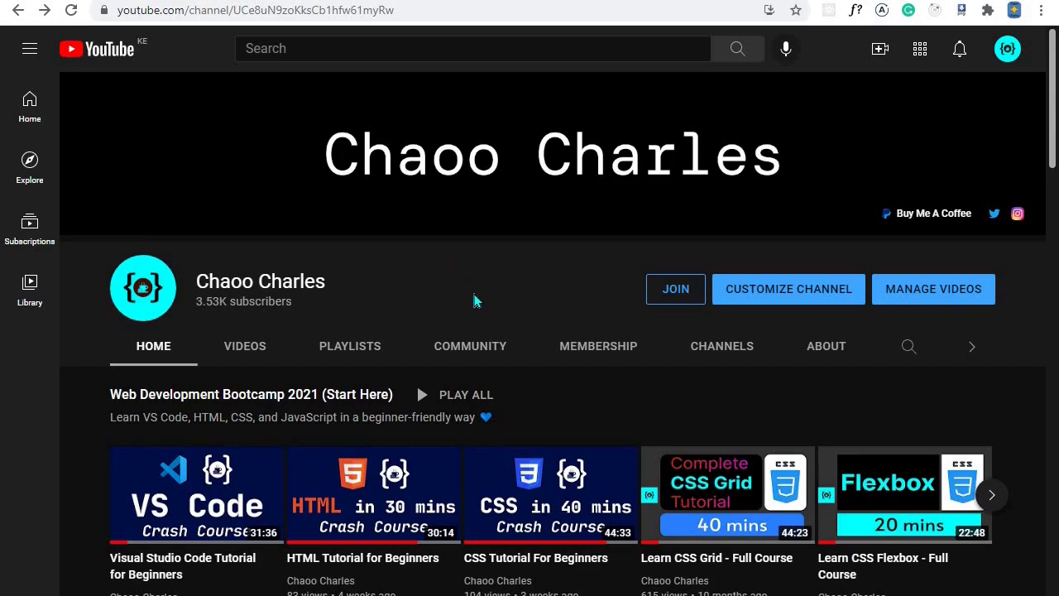
Scroll the channel Home tab down to the MERN tutorial row and advance its carousel
scroll(464, 294, down, 3)
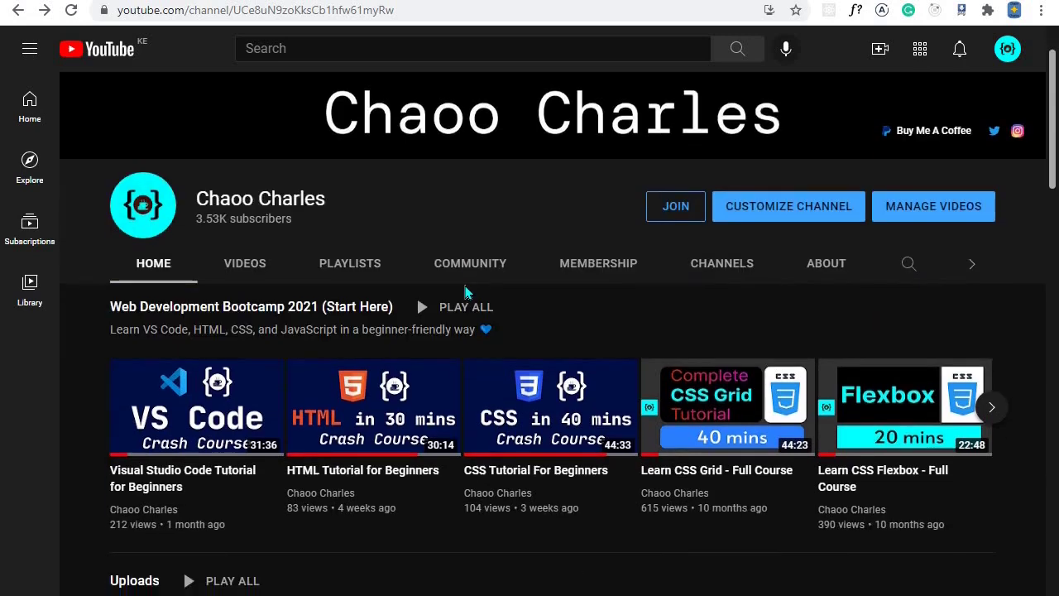
scroll(464, 293, down, 5)
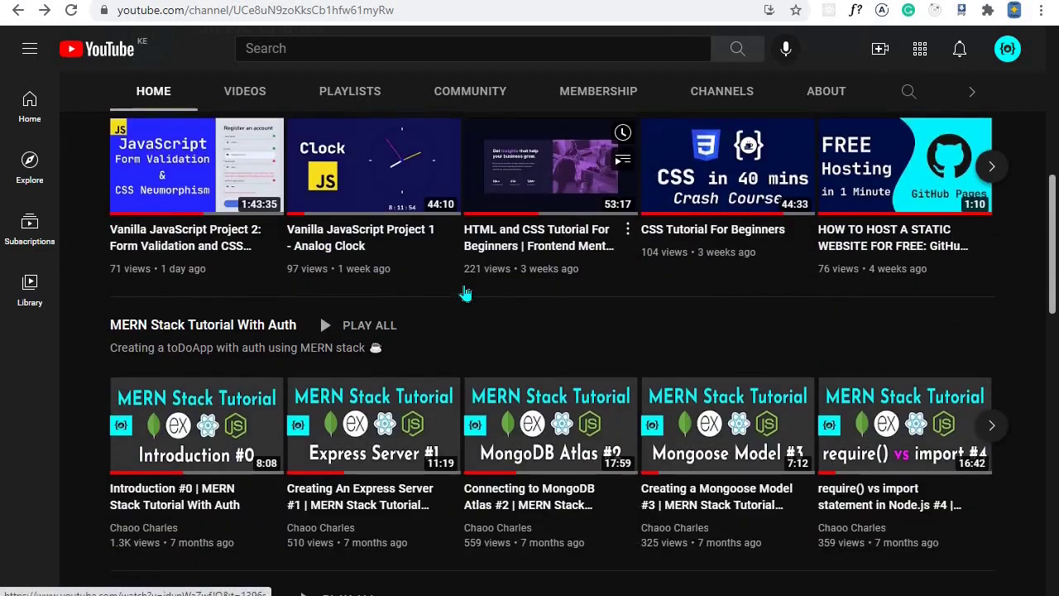
scroll(464, 291, down, 1)
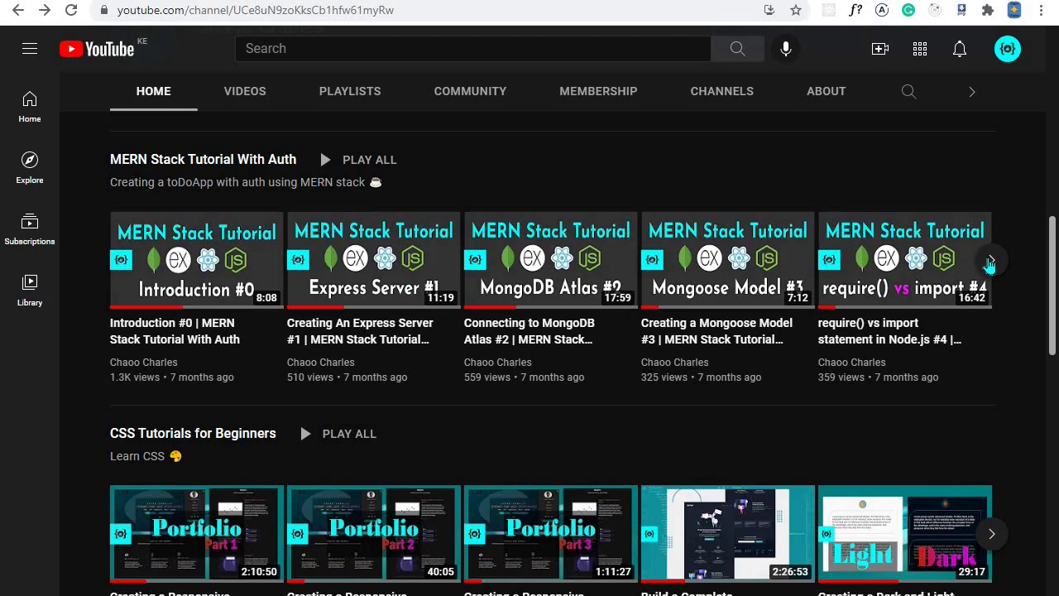
click(989, 261)
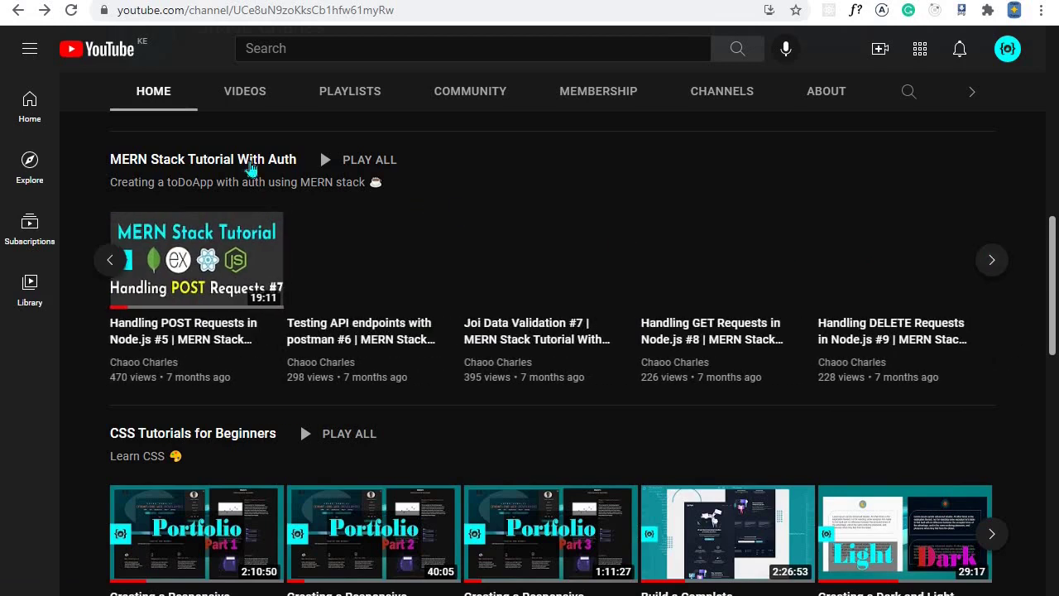
Open the 'MERN Stack Tutorial With Auth' playlist and look through its 22 videos
click(246, 165)
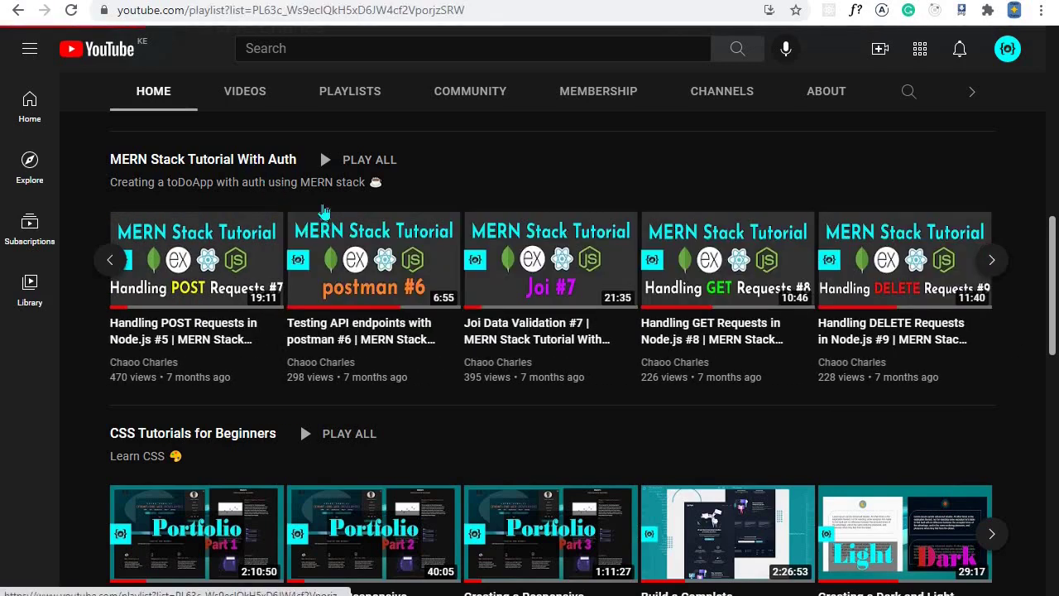
scroll(632, 236, down, 10)
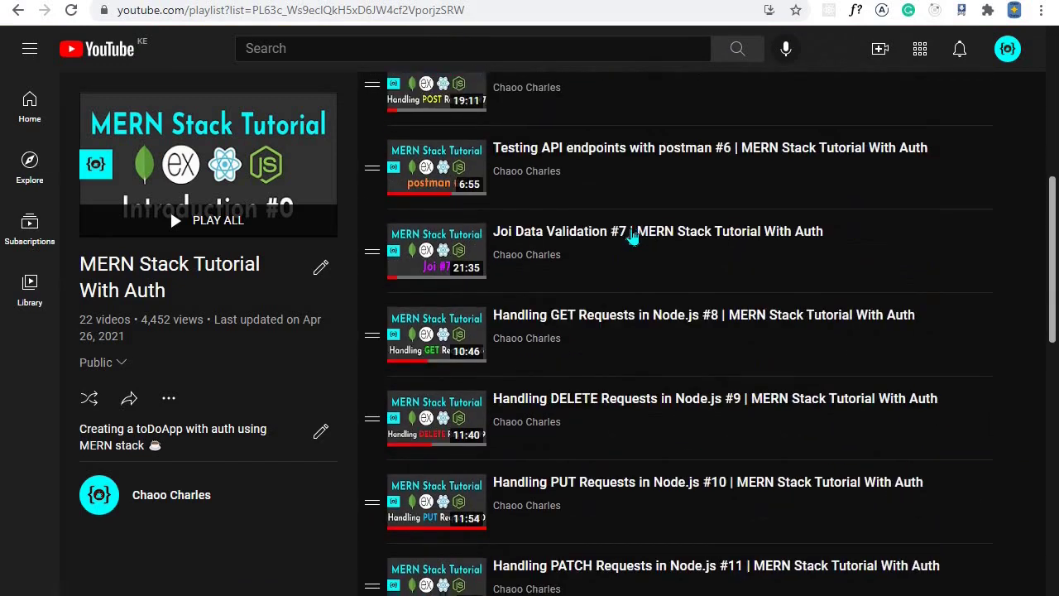
scroll(632, 236, down, 6)
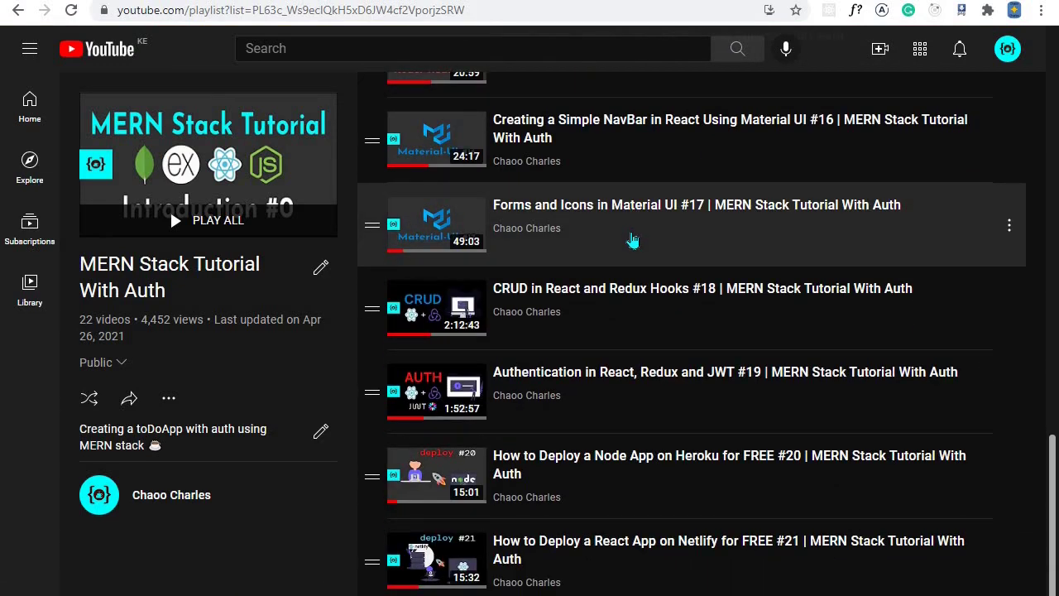
scroll(597, 343, up, 12)
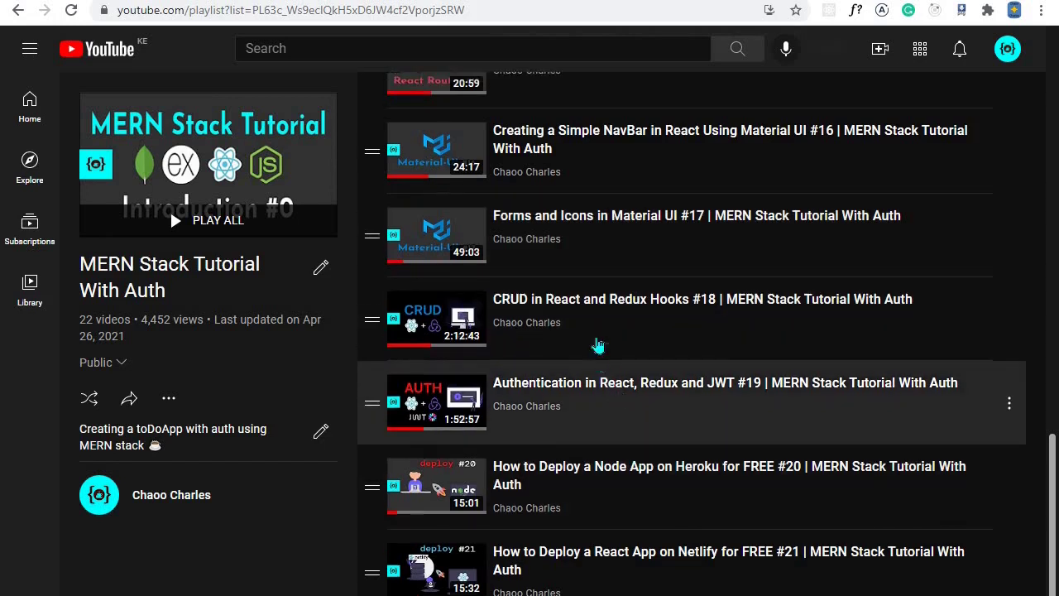
scroll(592, 339, up, 5)
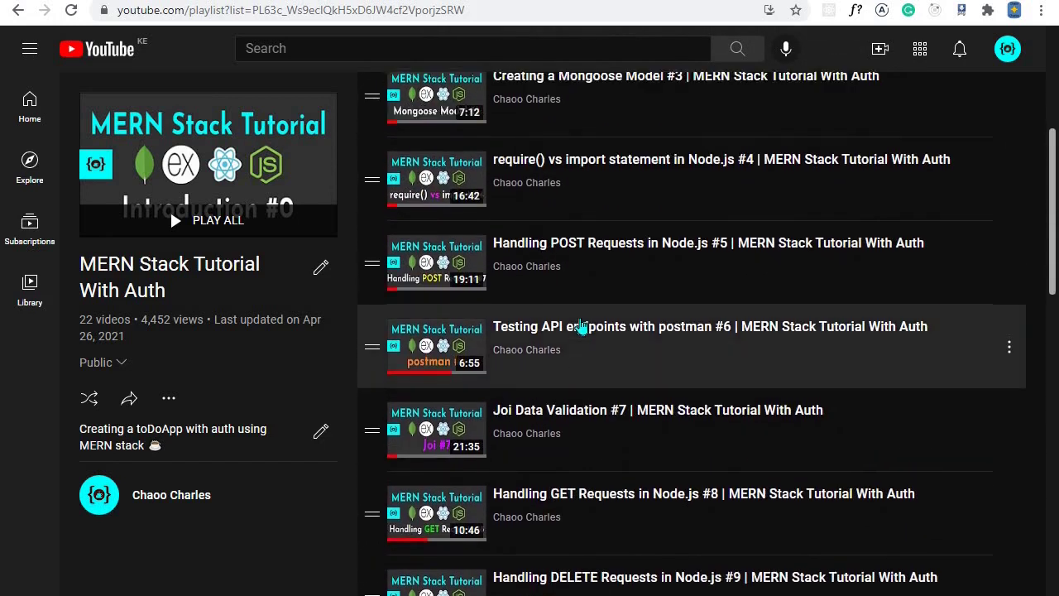